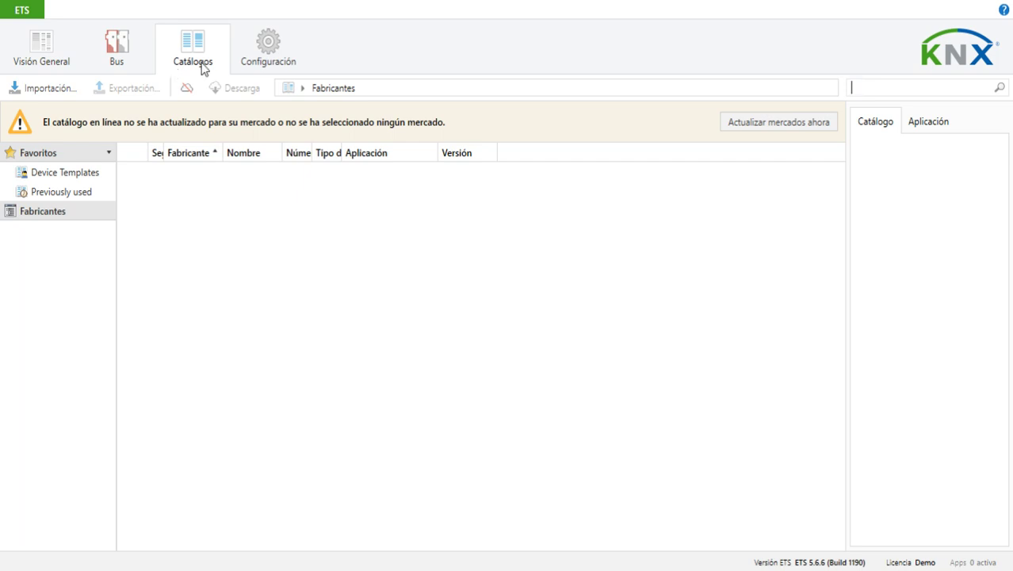
# Step: Import the motion detector 6122/98-509 from 6122_98_509.vd5 into the catalogue, with Español (España) as its only language
pyautogui.click(49, 89)
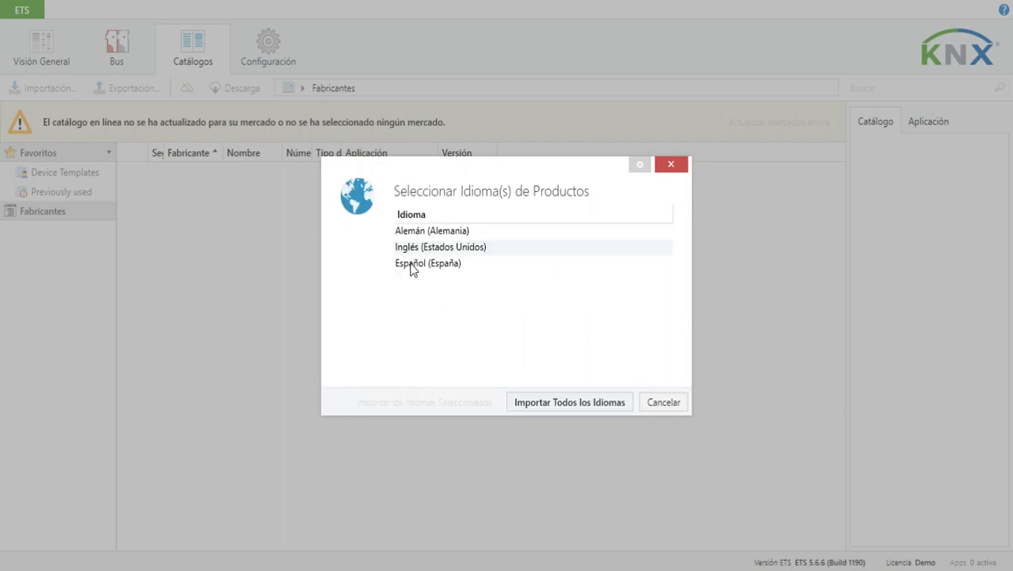
pyautogui.click(412, 264)
pyautogui.click(449, 400)
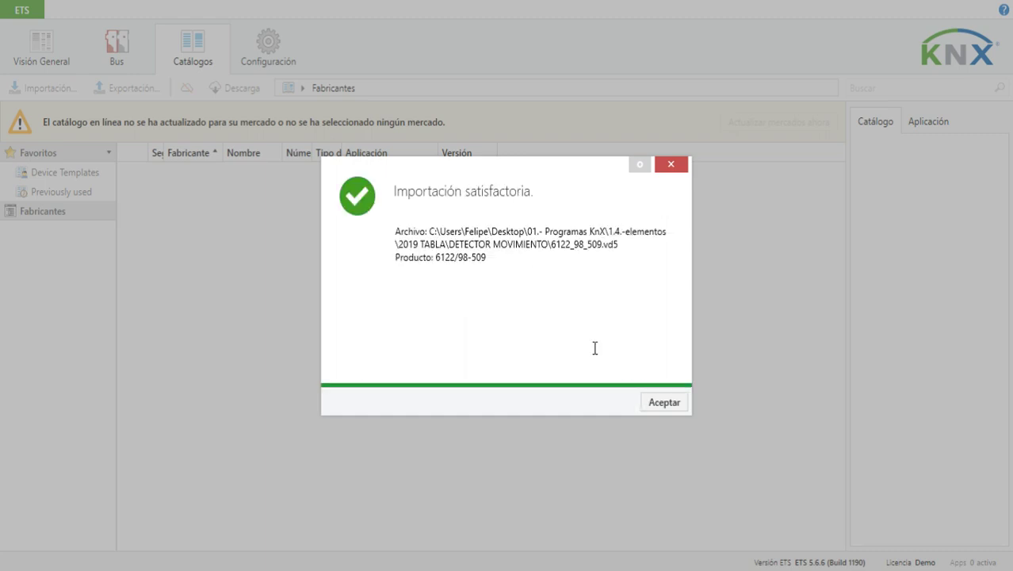
pyautogui.click(644, 403)
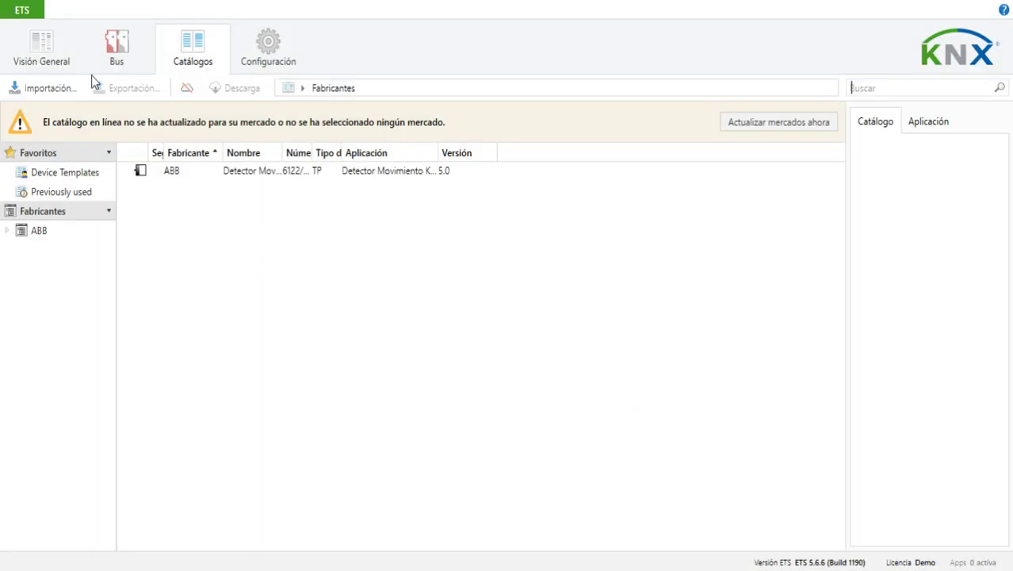
# Step: Import only the 6197/1x-101-500 Univ. Dimming Actuator from AP_6197_12_101-6197_13_101-6197_15_101_ABB_PT2_V1_5.VD5 in Inglés (Estados Unidos)
pyautogui.click(63, 88)
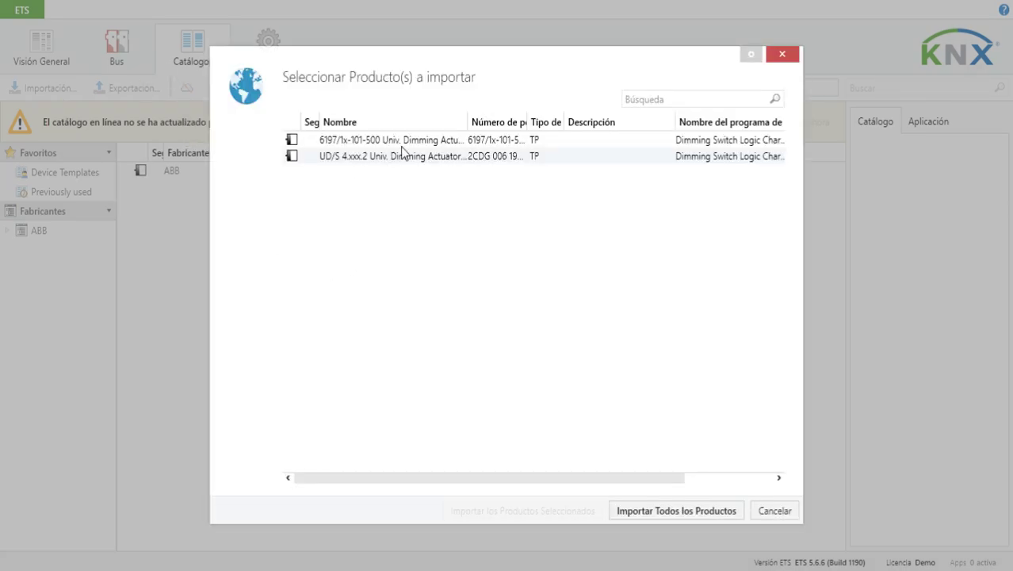
pyautogui.moveTo(464, 116); pyautogui.dragTo(521, 117)
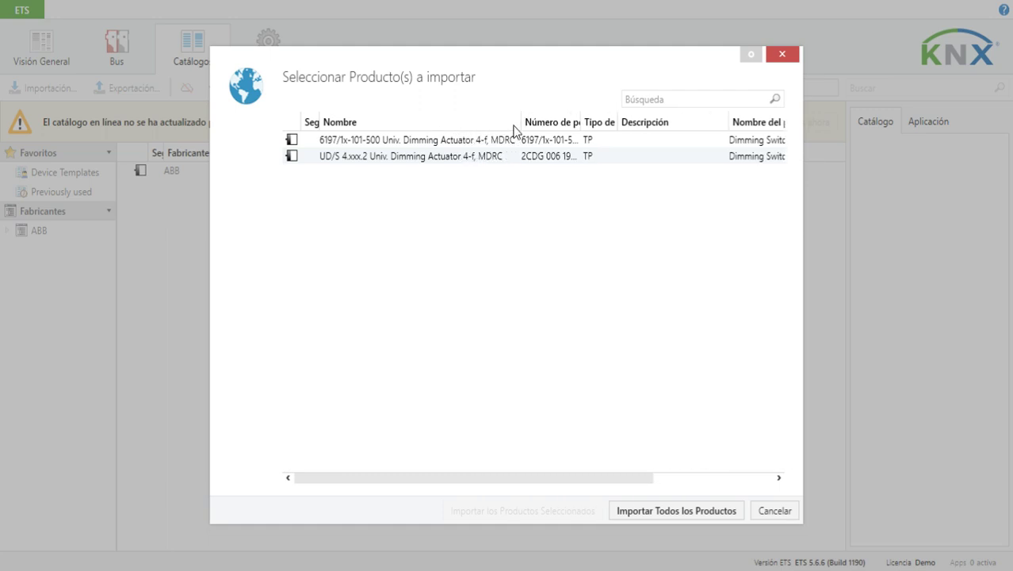
pyautogui.click(431, 144)
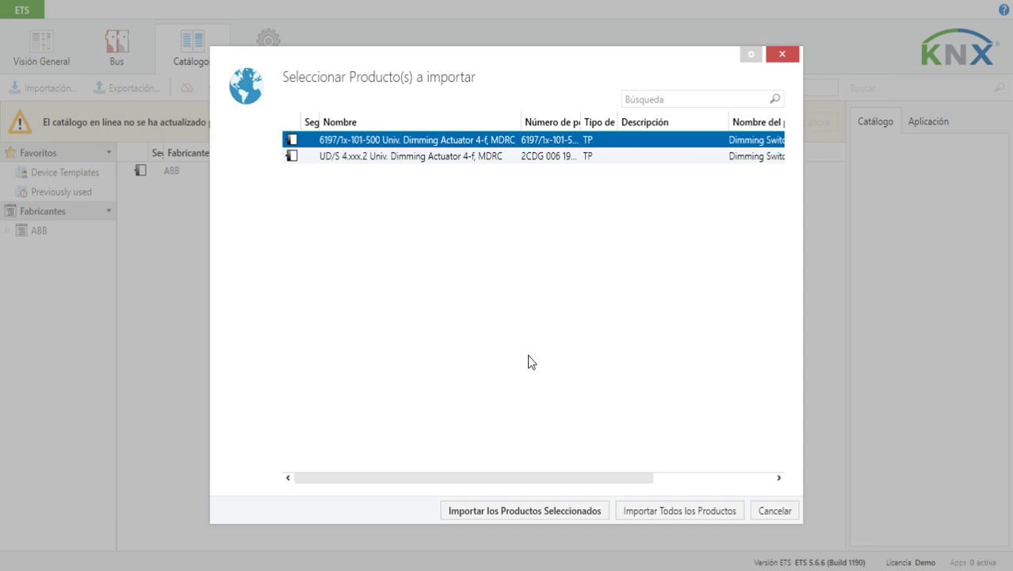
pyautogui.click(548, 510)
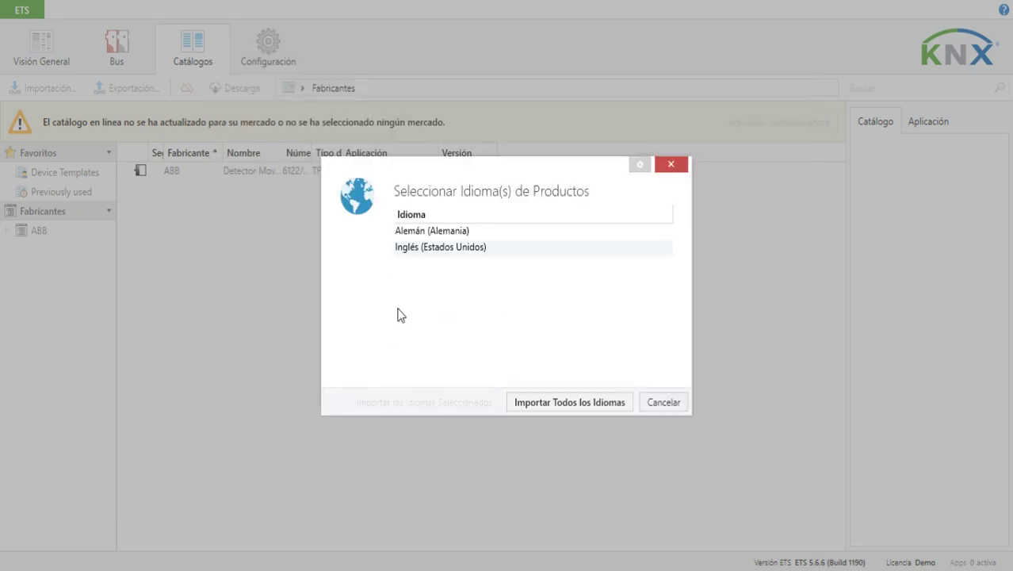
pyautogui.click(418, 249)
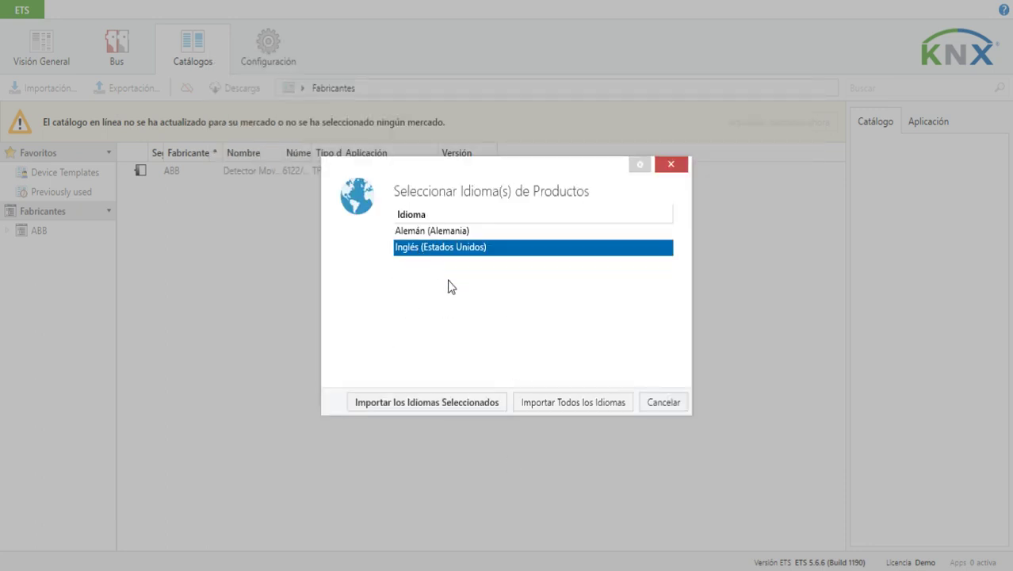
pyautogui.click(417, 403)
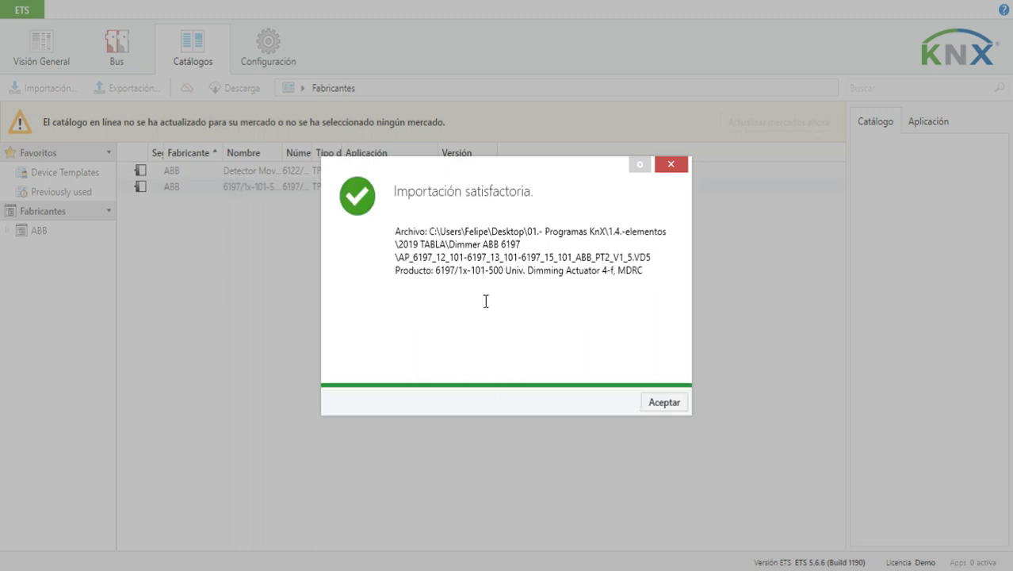
pyautogui.click(663, 403)
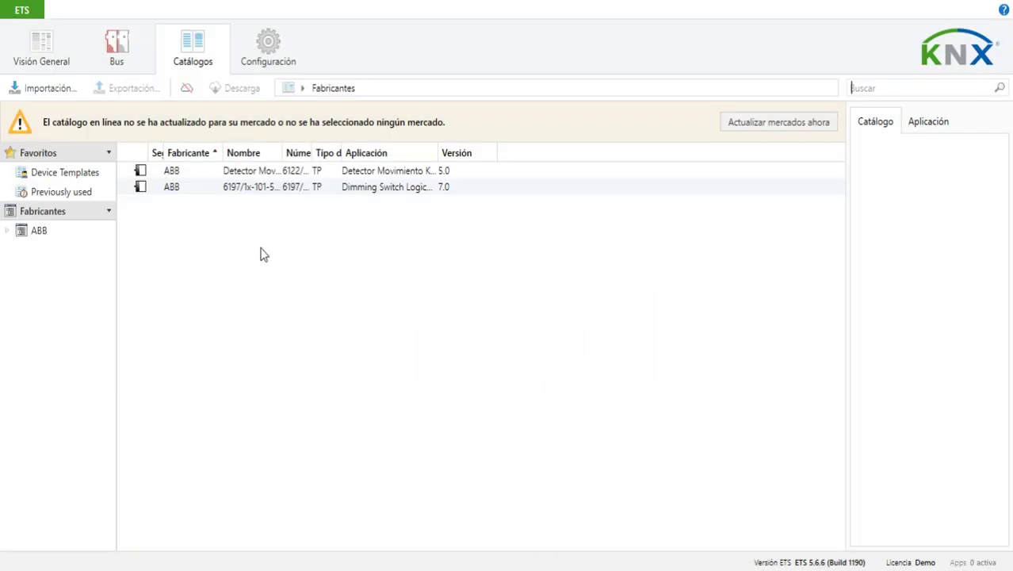
# Step: Import the RGBL-K product from DM480330_v2.1.2.knxprod into the catalogue in Español (España)
pyautogui.click(49, 92)
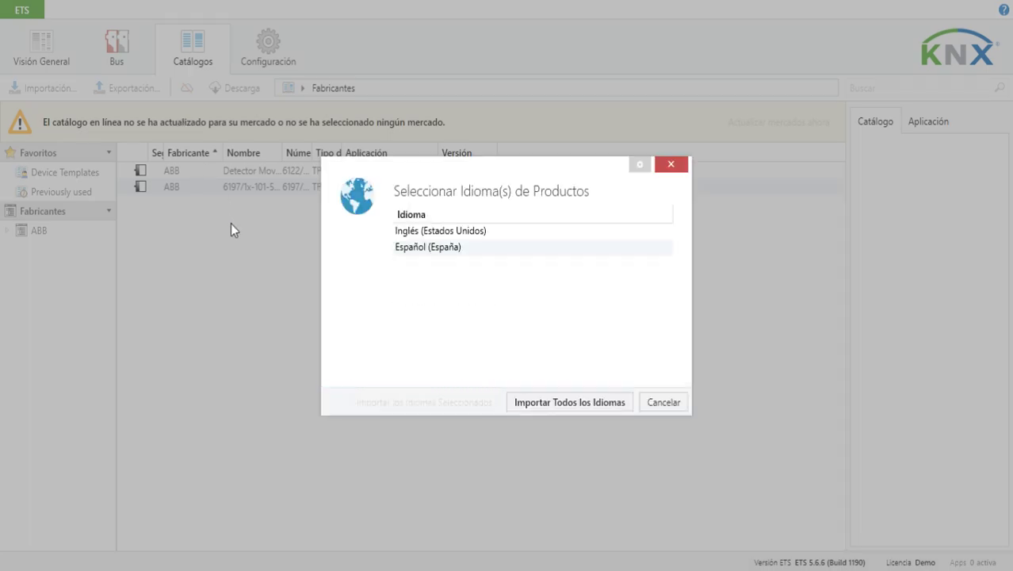
pyautogui.click(402, 248)
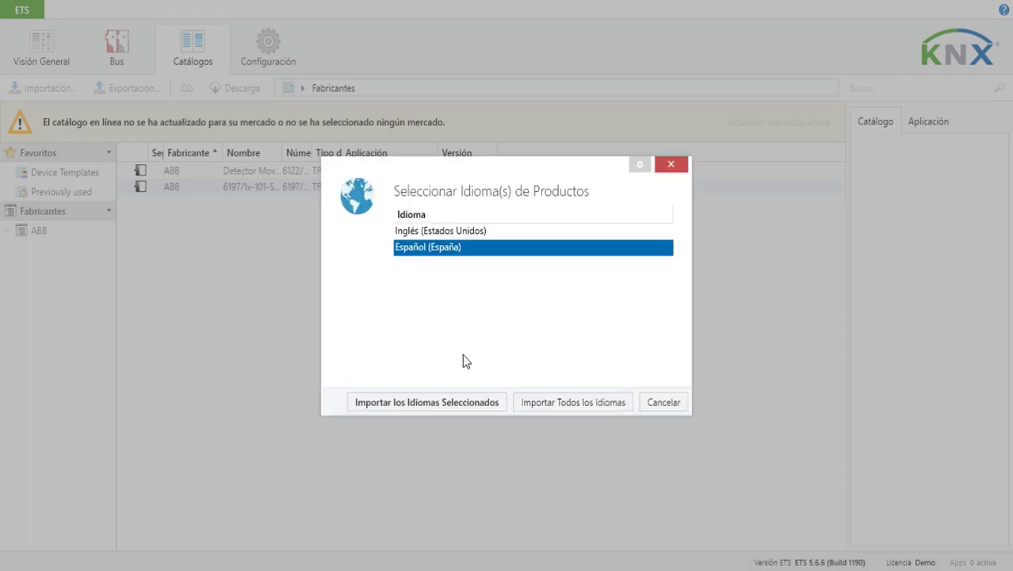
pyautogui.click(415, 401)
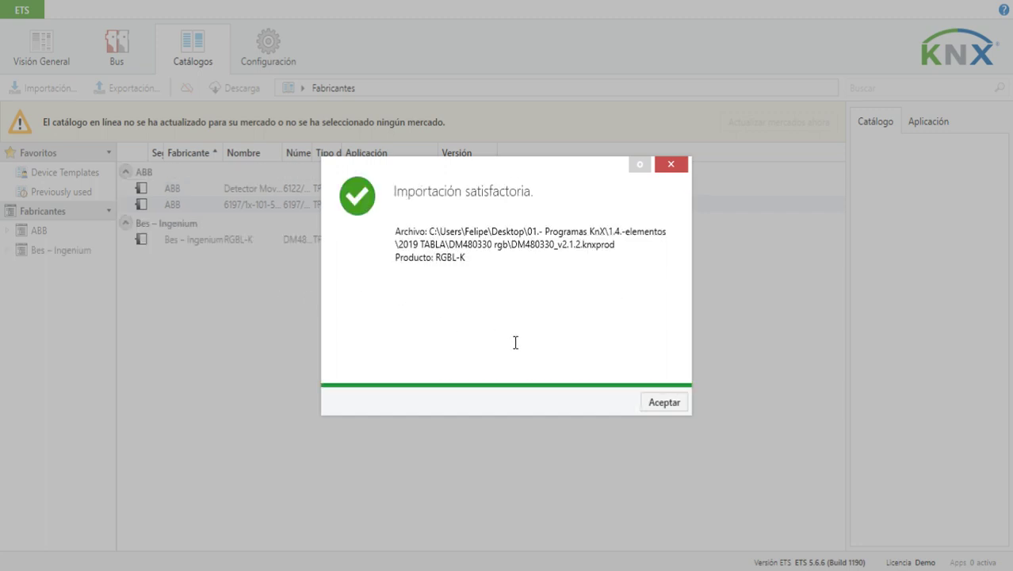
pyautogui.click(665, 403)
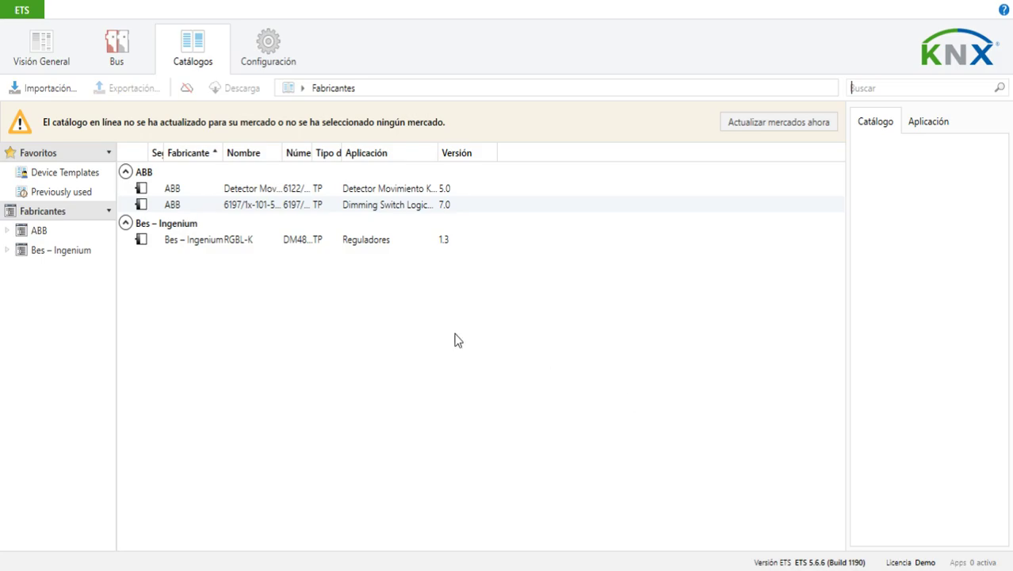
# Step: Import the first MTN6214-40xx "Pulsador de 4 elementos plus con termostato + IR" from the Schneider pushbutton file in Español (España)
pyautogui.click(52, 94)
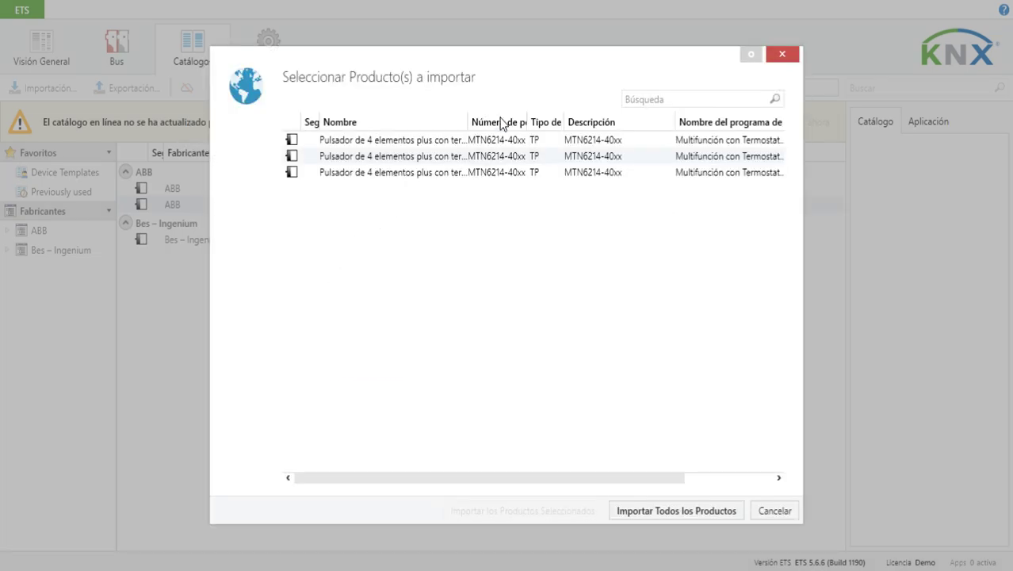
pyautogui.moveTo(527, 118); pyautogui.dragTo(571, 119)
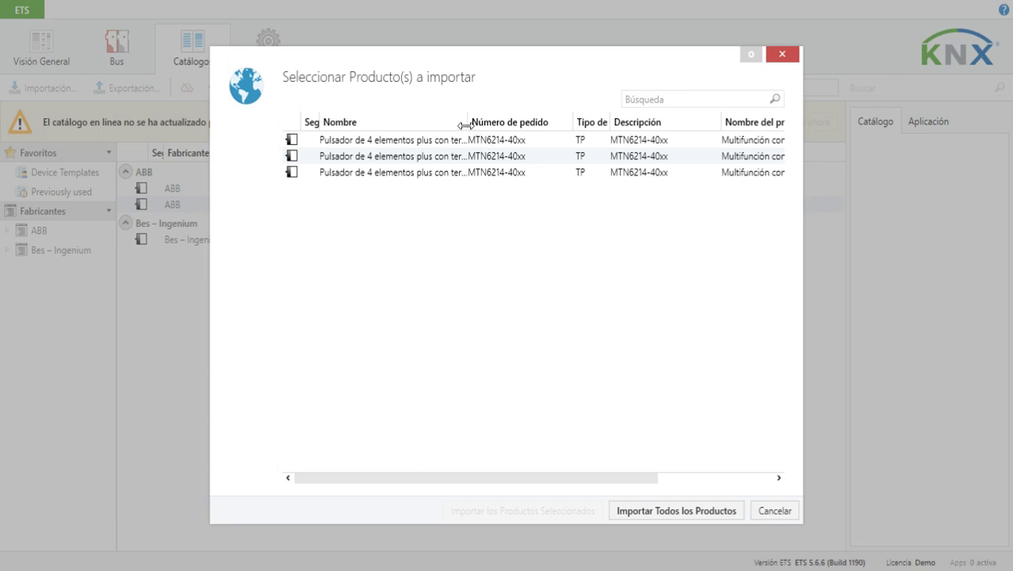
pyautogui.moveTo(468, 120); pyautogui.dragTo(511, 119)
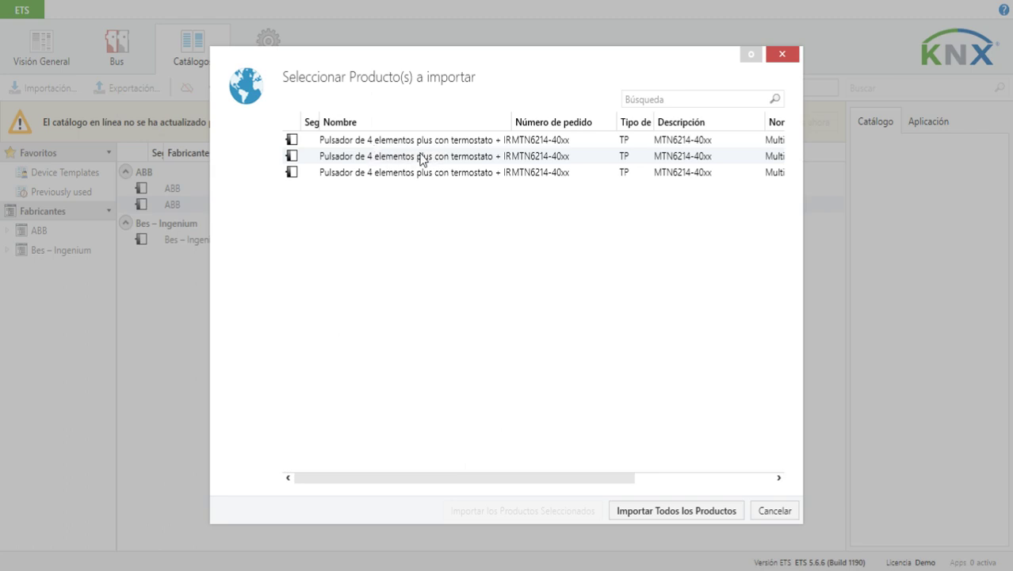
pyautogui.click(559, 141)
pyautogui.click(507, 512)
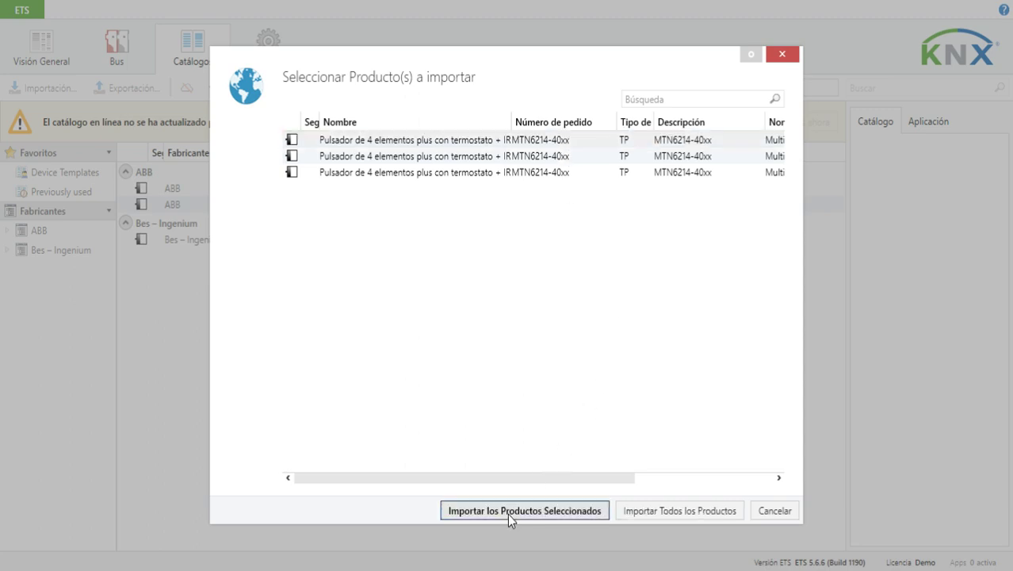
pyautogui.click(428, 346)
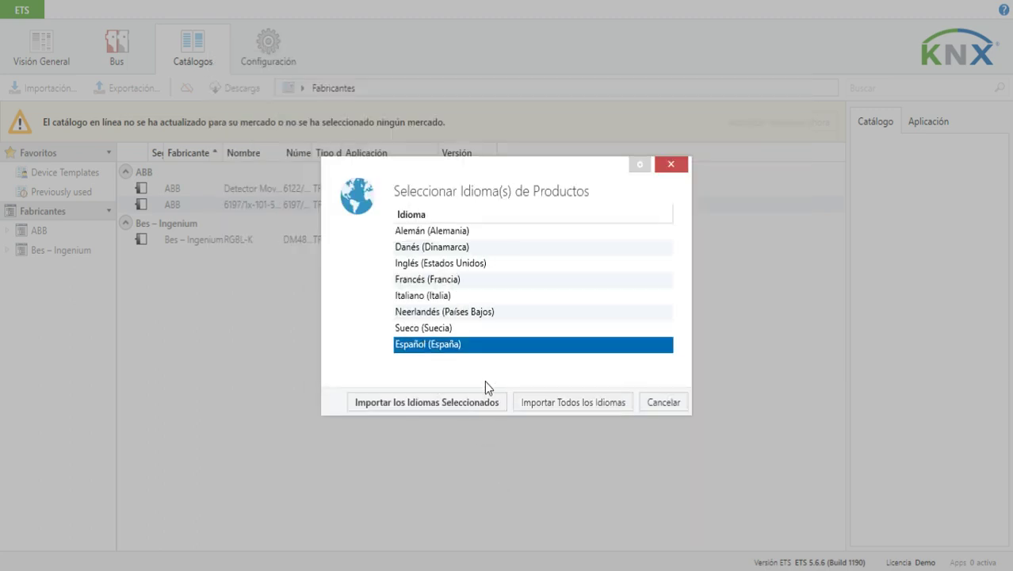
pyautogui.click(463, 401)
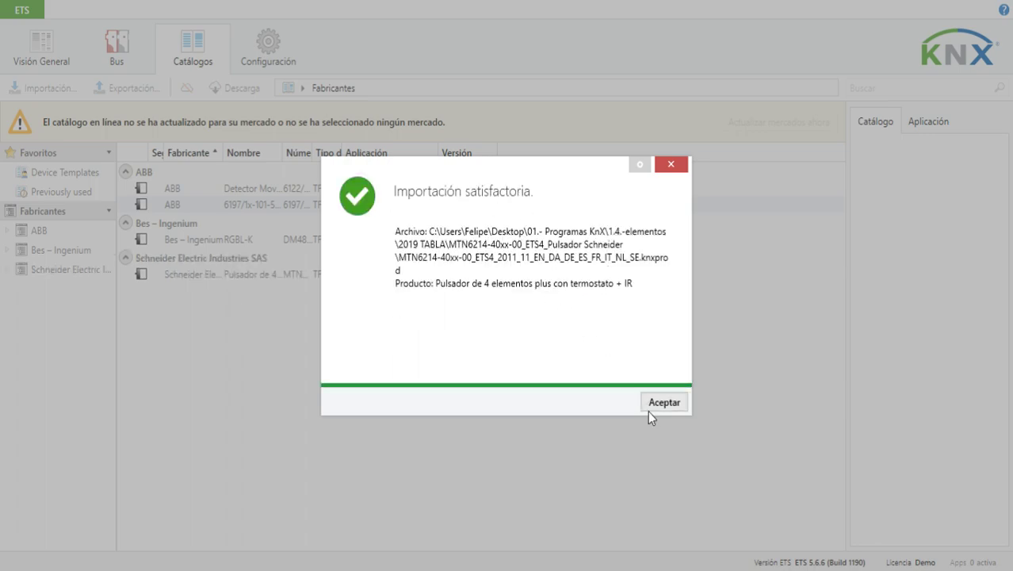
pyautogui.click(665, 402)
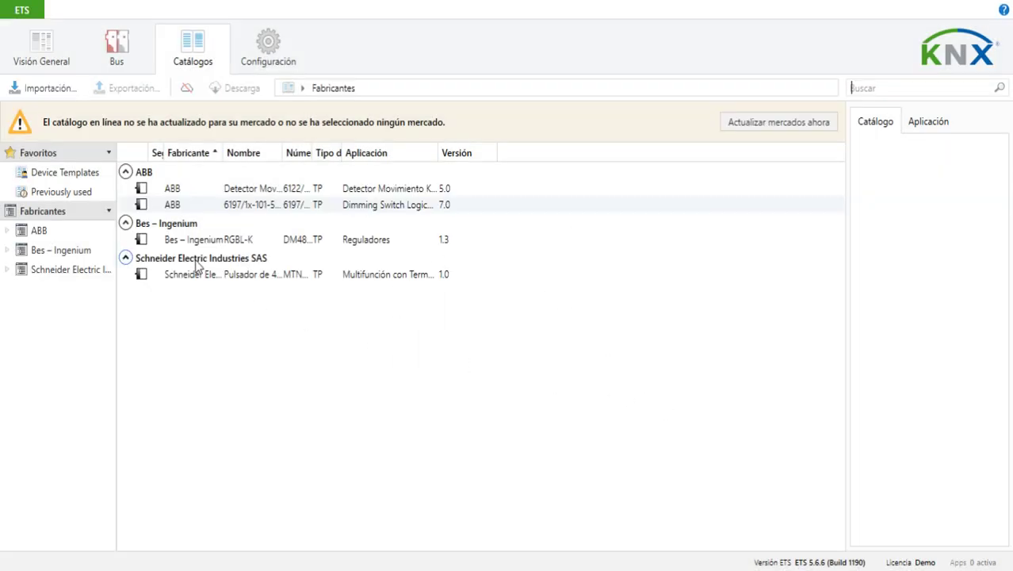
# Step: Import the Schneider "Actuador binario REG-K/4x230/16 c/Acc.Manual" from MTN647593-00_ETS4_2011_11_EN_DA_DE_ES_FR_IT_NL_SE.knxprod in Español (España)
pyautogui.click(50, 89)
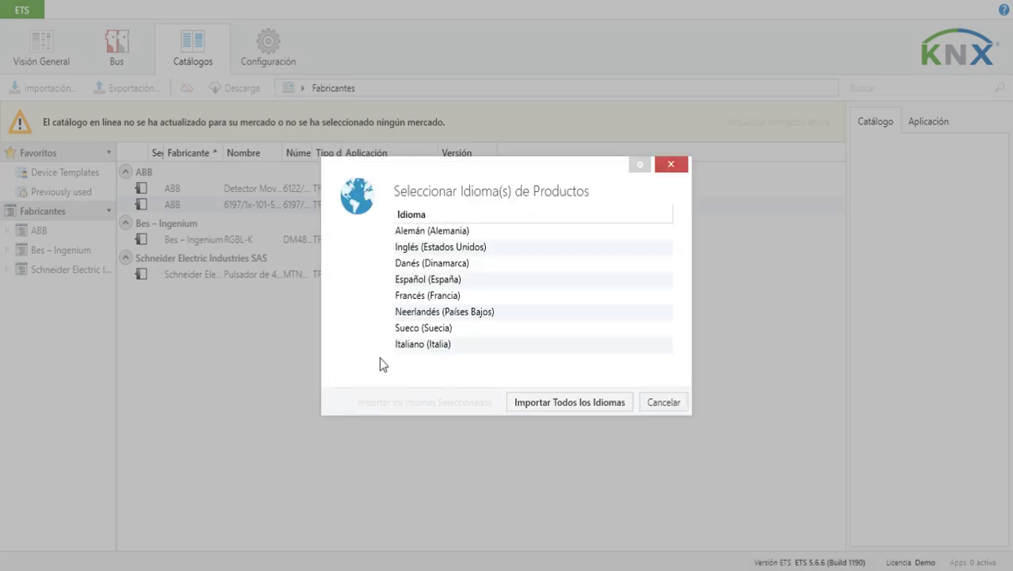
pyautogui.click(419, 287)
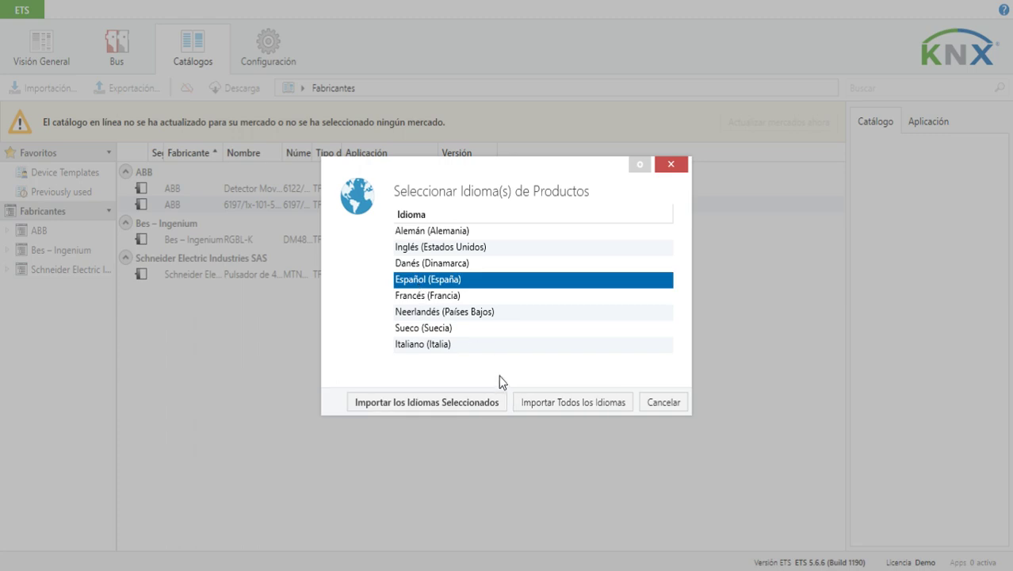
pyautogui.click(454, 407)
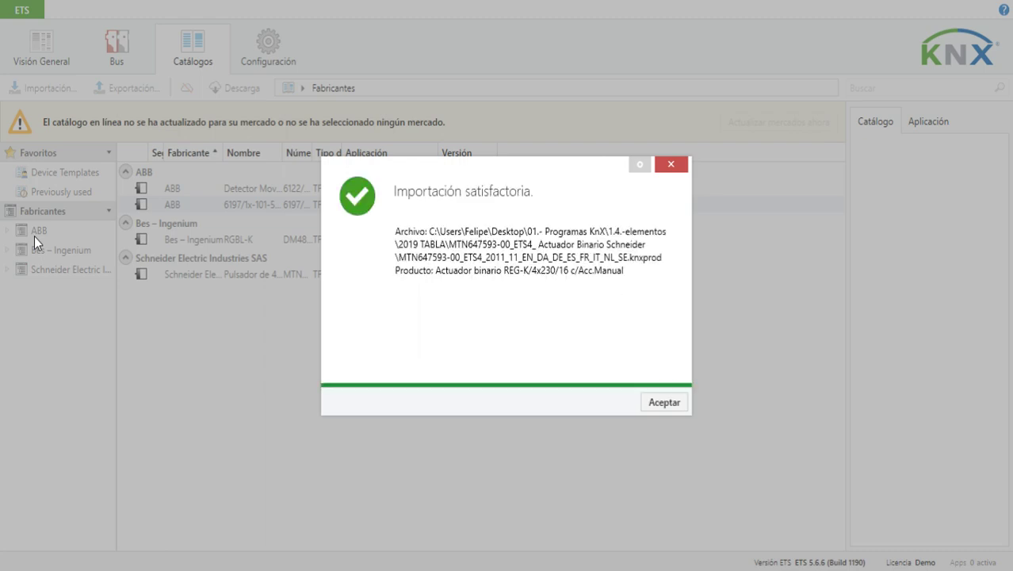
pyautogui.click(662, 400)
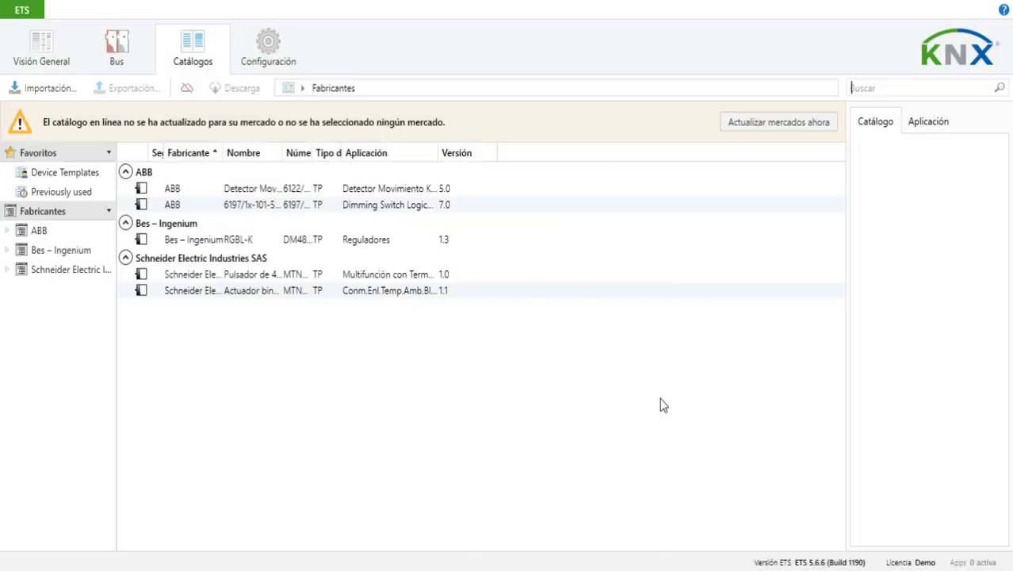
# Step: Browse the imported manufacturers, examining the ABB dimmer's details and the full order number of the Schneider binary actuator under 4.4.01 Carril DIN REG-K
pyautogui.click(37, 231)
pyautogui.click(67, 271)
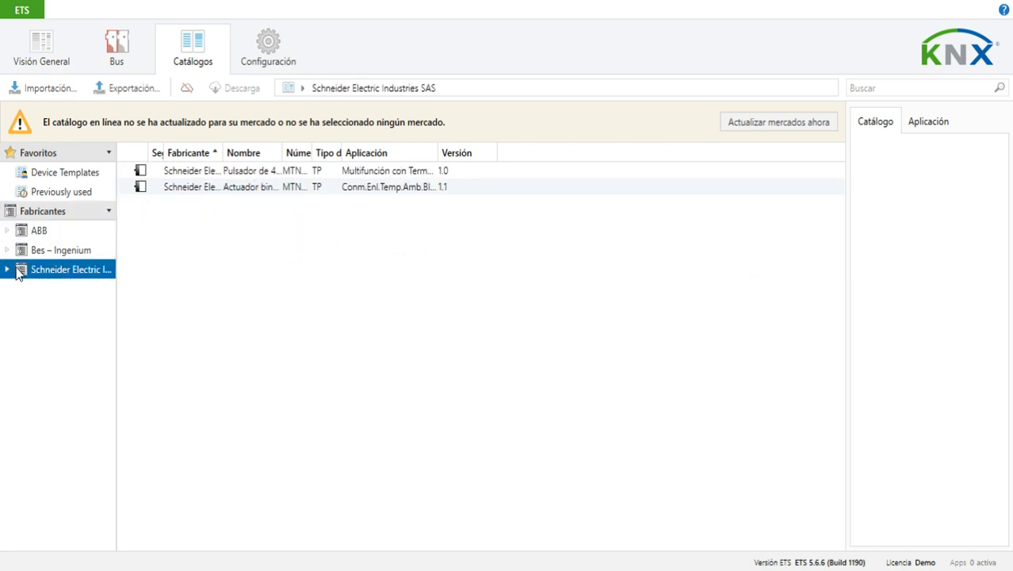
pyautogui.click(7, 270)
pyautogui.click(7, 231)
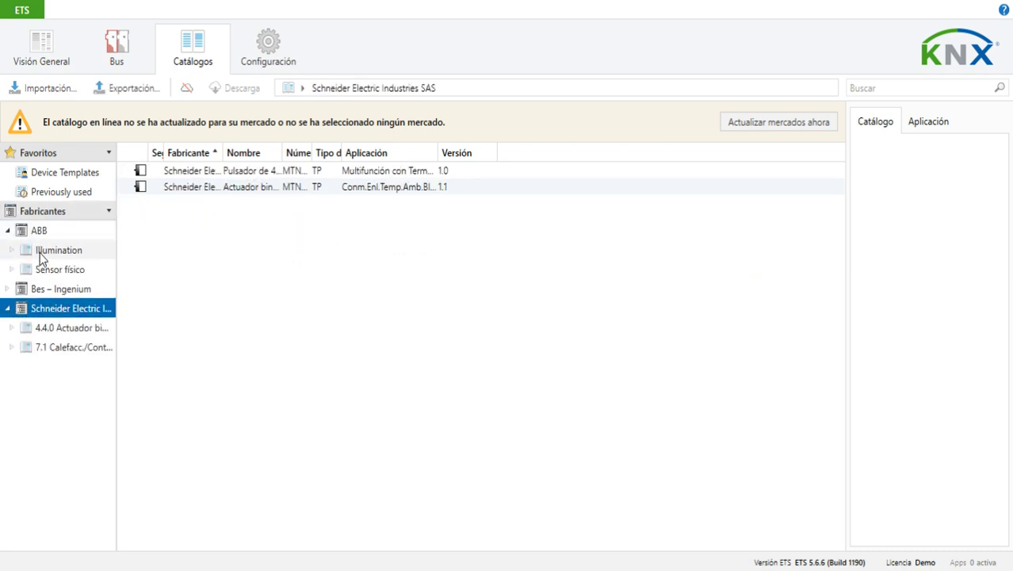
pyautogui.click(11, 250)
pyautogui.click(54, 269)
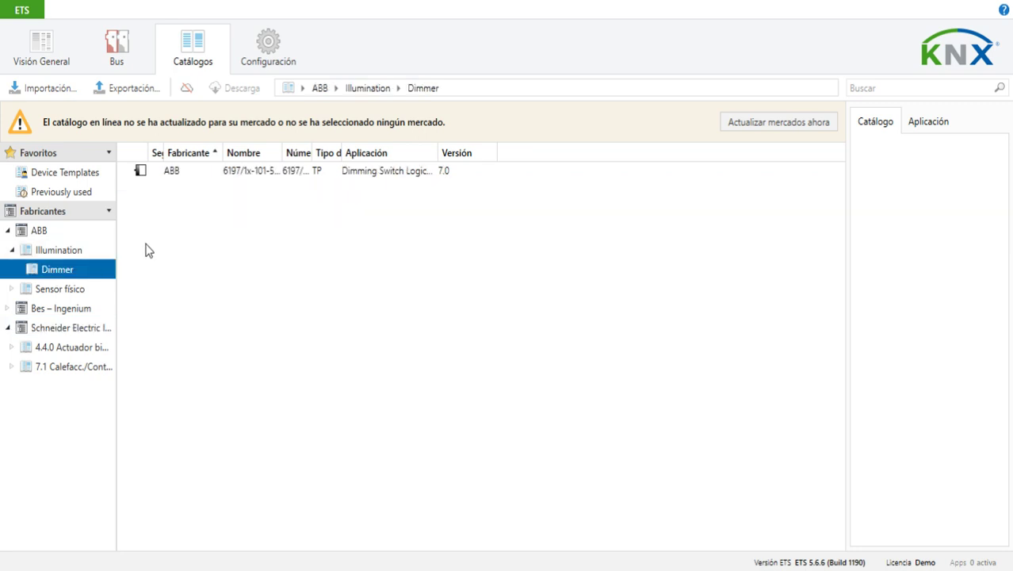
pyautogui.click(192, 173)
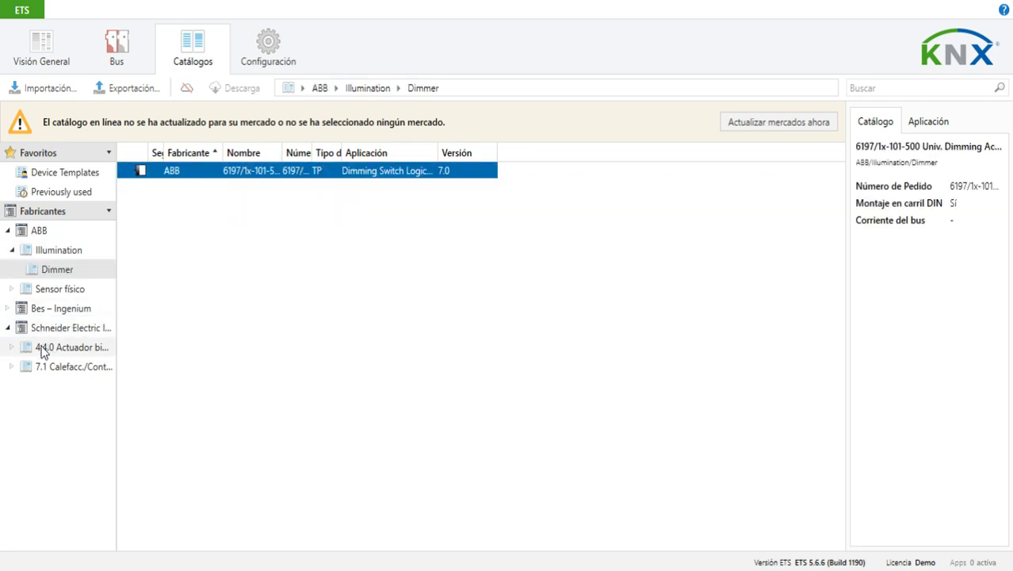
pyautogui.click(46, 349)
pyautogui.click(11, 347)
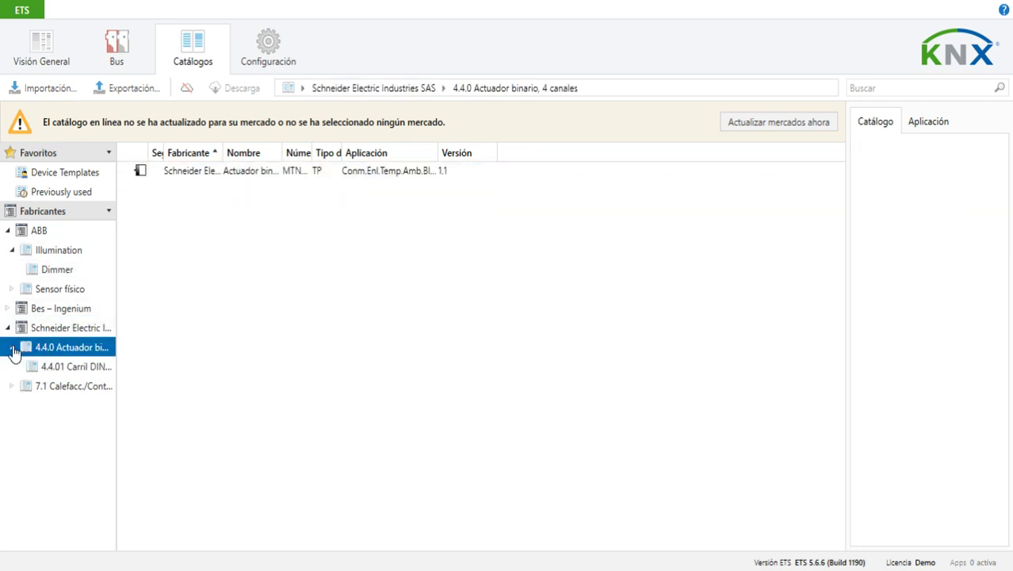
pyautogui.click(78, 366)
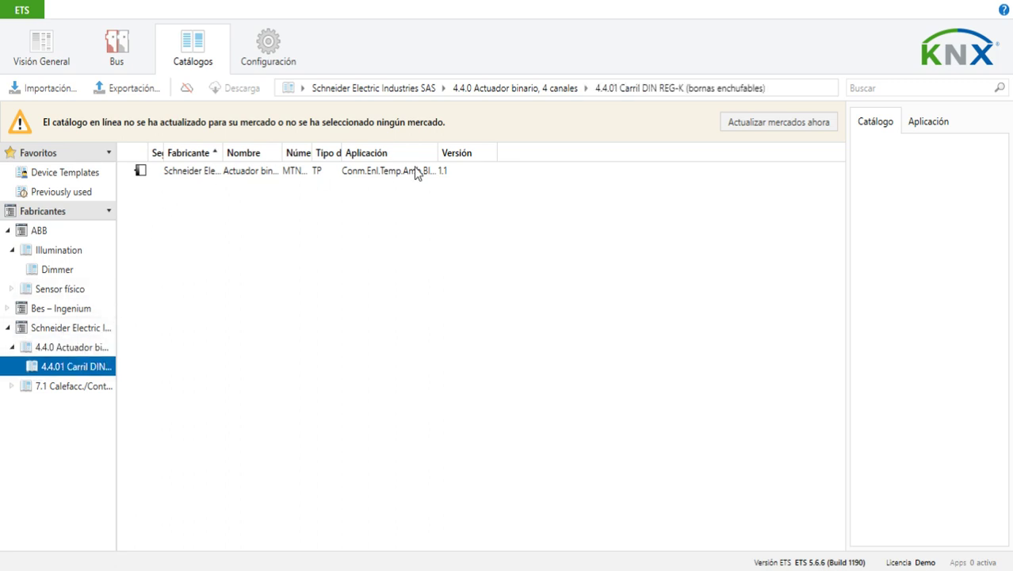
pyautogui.moveTo(312, 152); pyautogui.dragTo(400, 153)
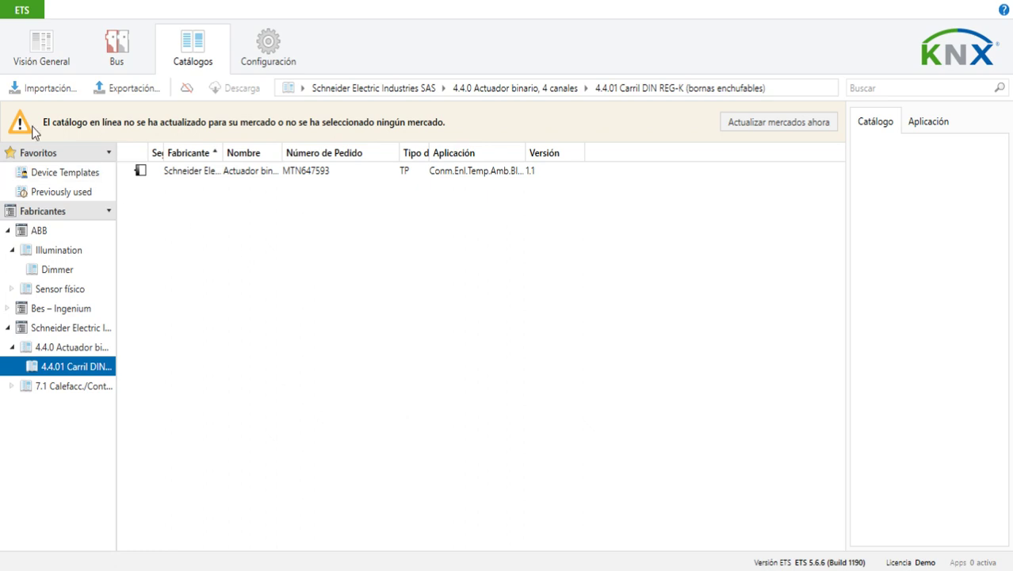
# Step: Start importing another product file into the catalogue
pyautogui.click(54, 89)
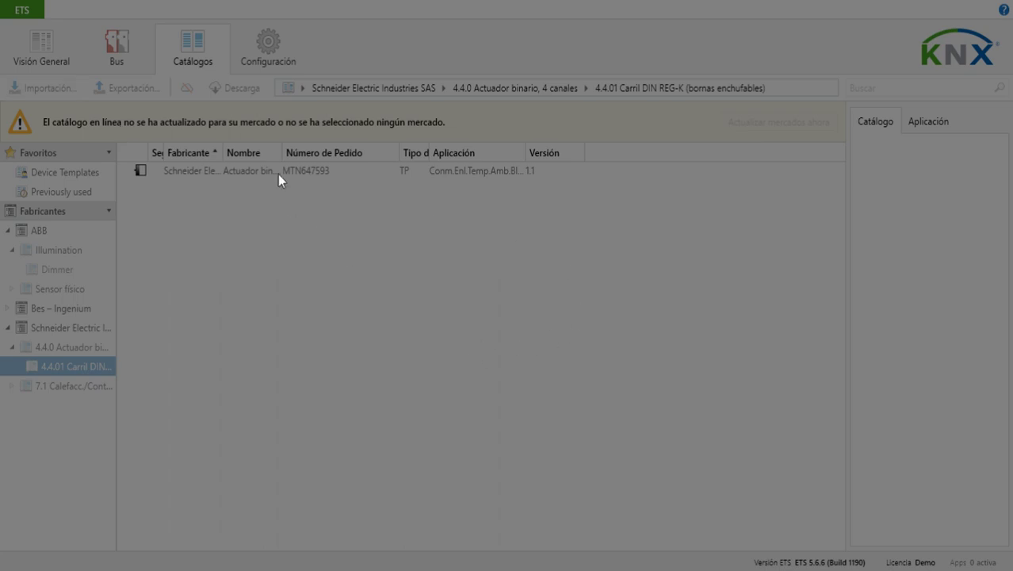